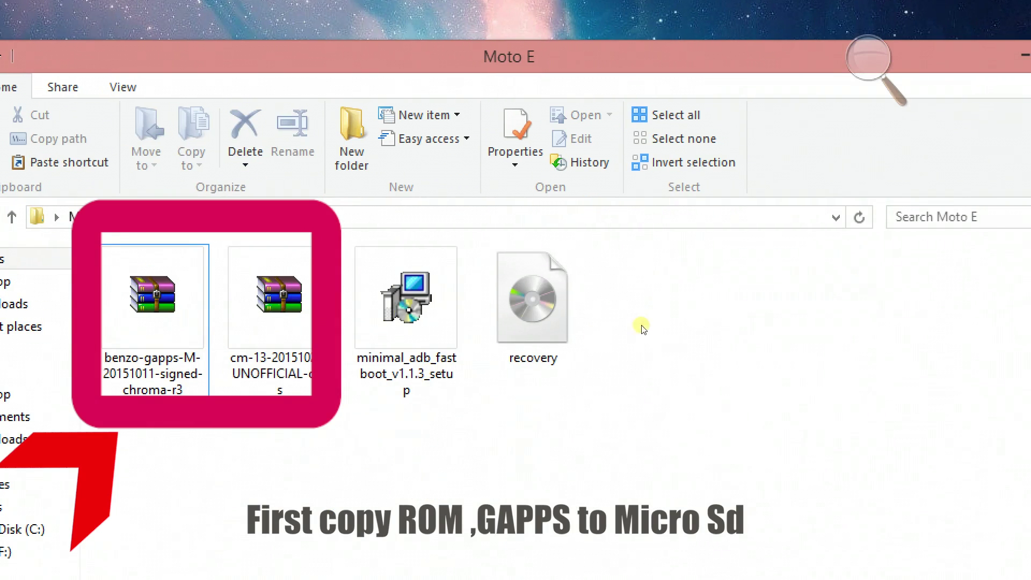
# - Run minimal_adb_fastboot_v1.1.3_setup from the Moto E folder and step through to the completion screen
pyautogui.moveTo(732, 399)
pyautogui.mouseDown()
pyautogui.moveTo(349, 244)
pyautogui.moveTo(101, 238)
pyautogui.mouseUp()
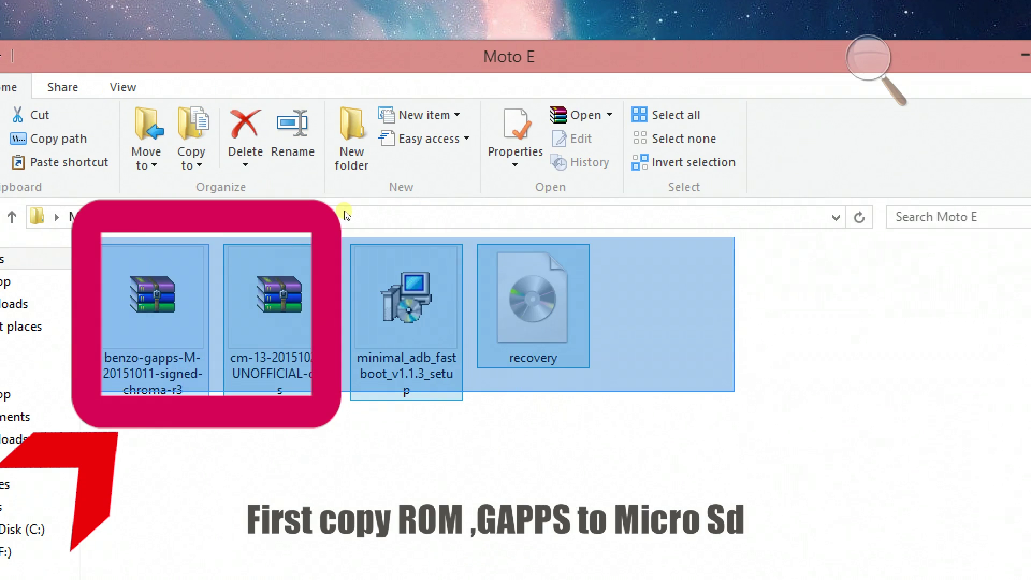
pyautogui.click(426, 312)
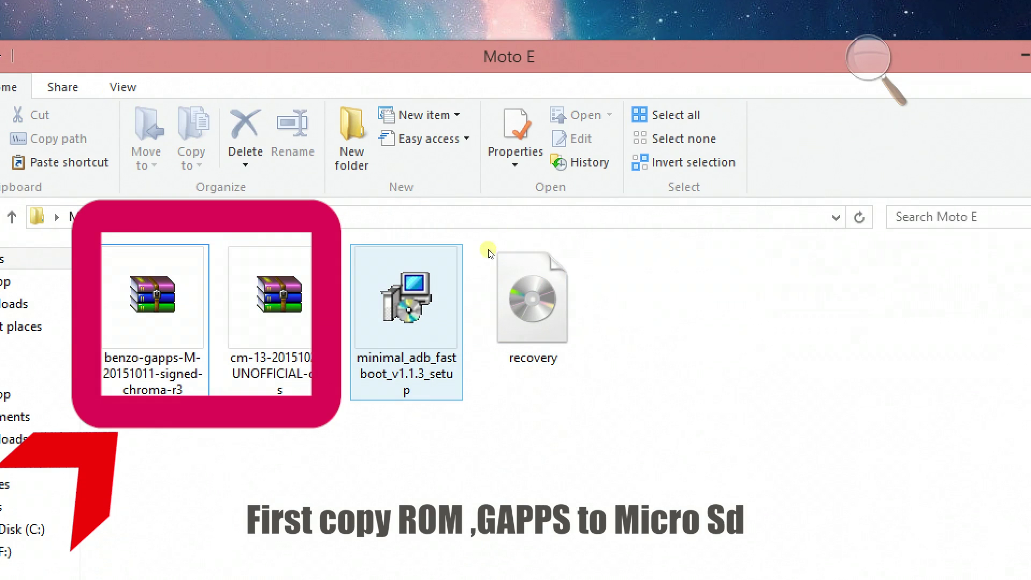
pyautogui.click(470, 215)
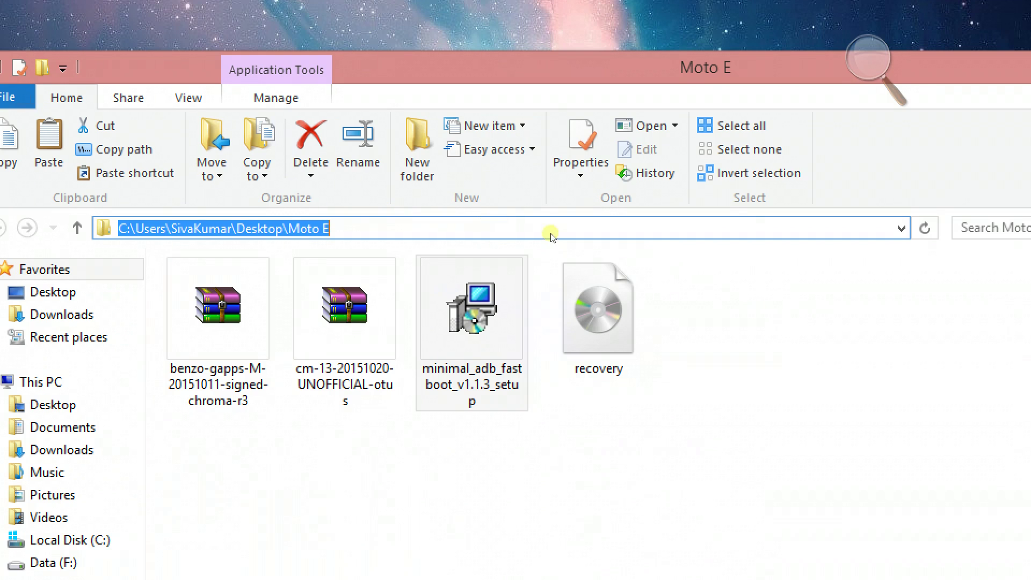
pyautogui.press('Escape')
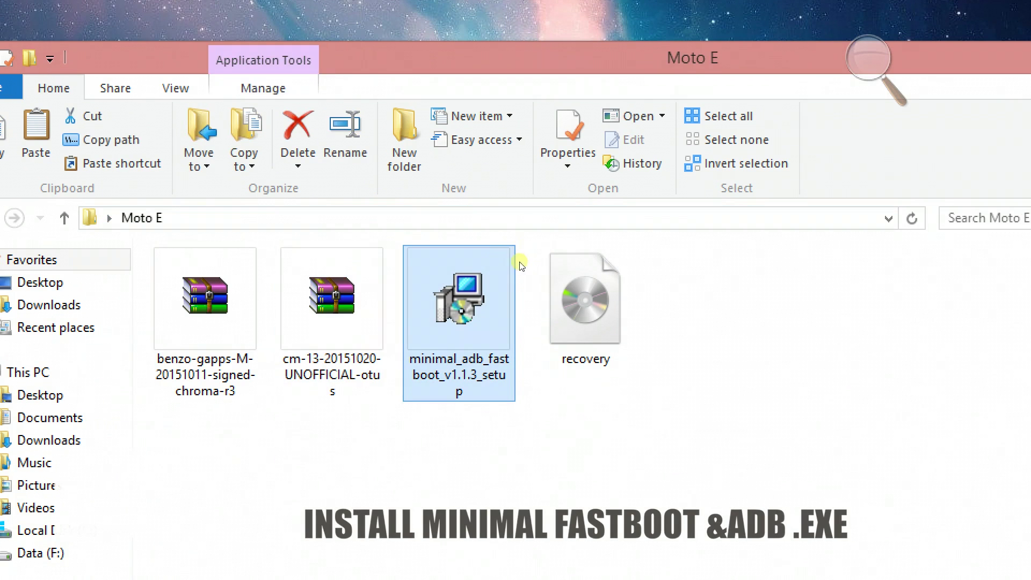
pyautogui.press('Return')
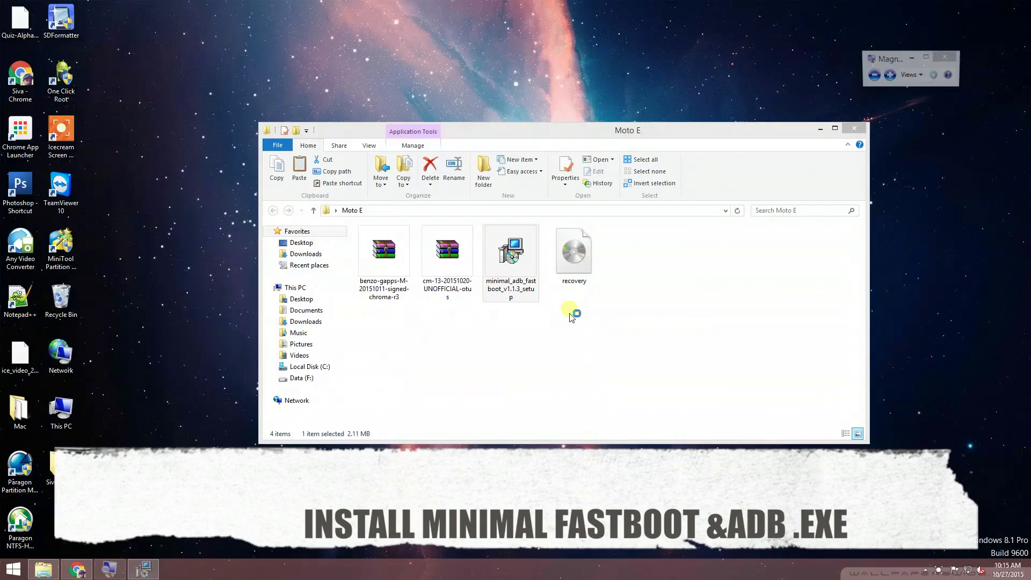
pyautogui.press('Return')
pyautogui.press('Return')
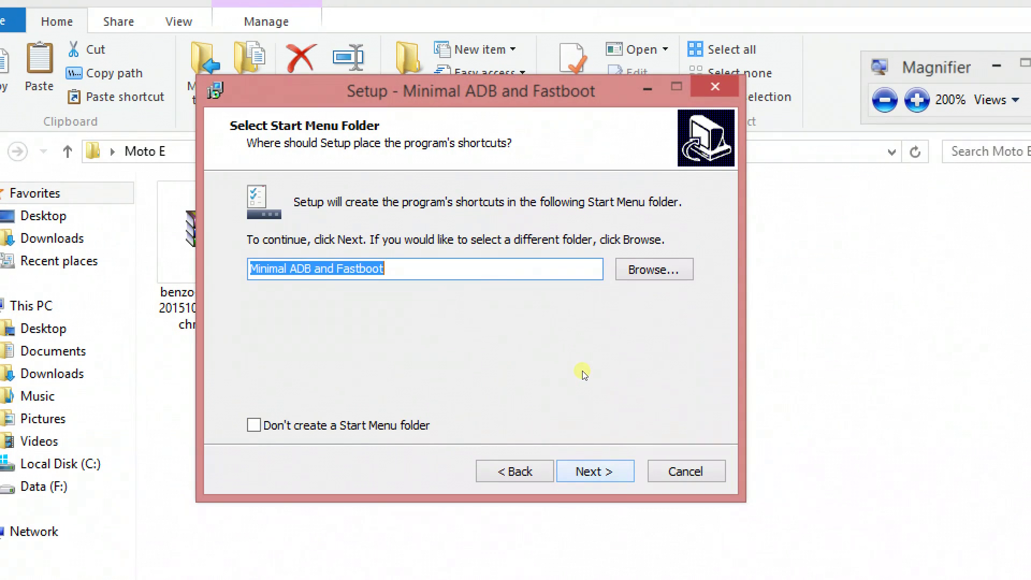
pyautogui.press('Return')
pyautogui.press('Return')
pyautogui.press('Return')
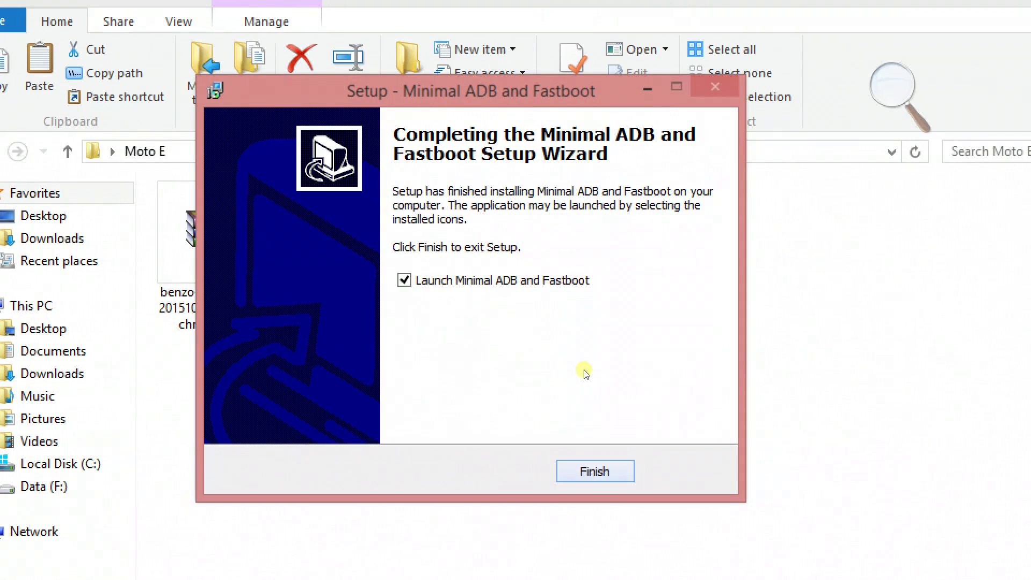
pyautogui.press('Return')
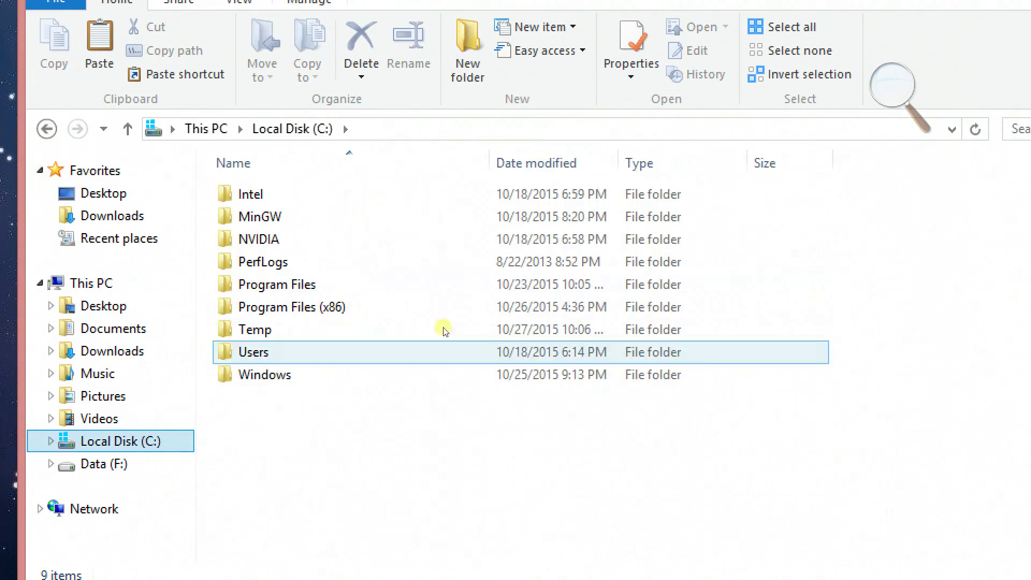
# - Copy the C:\Program Files (x86)\Minimal ADB and Fastboot path, then close Explorer
pyautogui.doubleClick(411, 300)
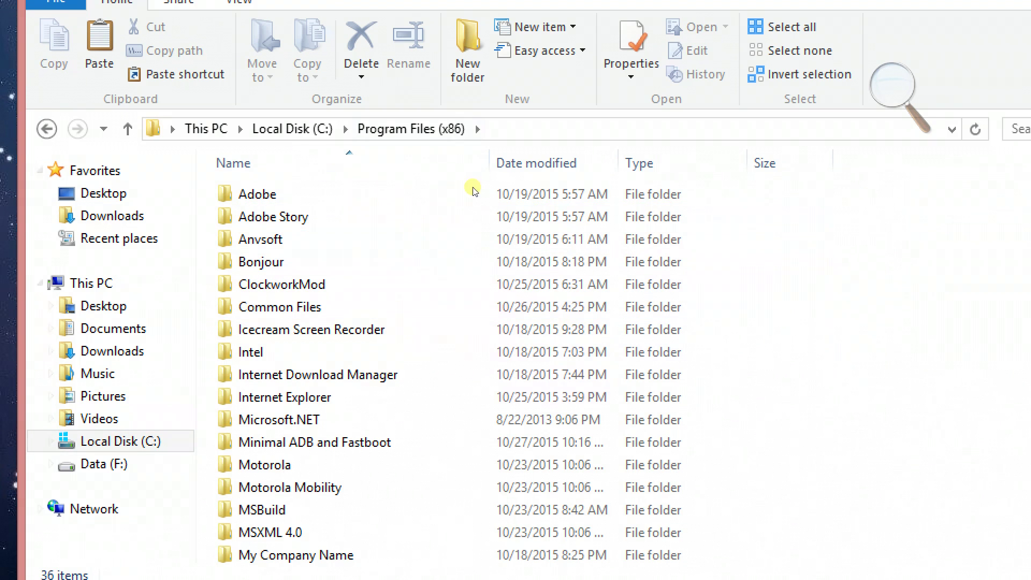
pyautogui.doubleClick(371, 442)
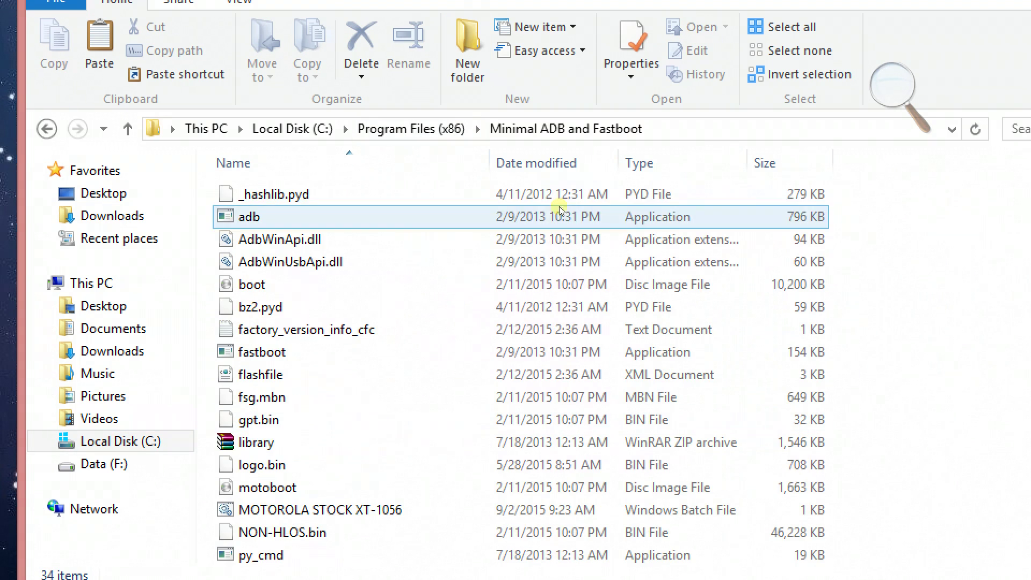
pyautogui.hotkey('alt', 'd')
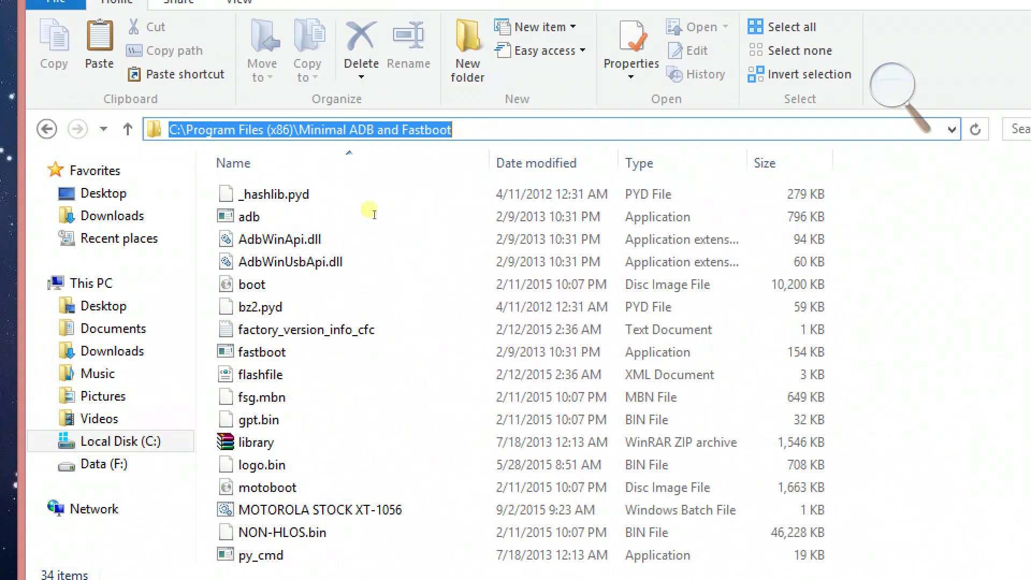
pyautogui.rightClick(401, 131)
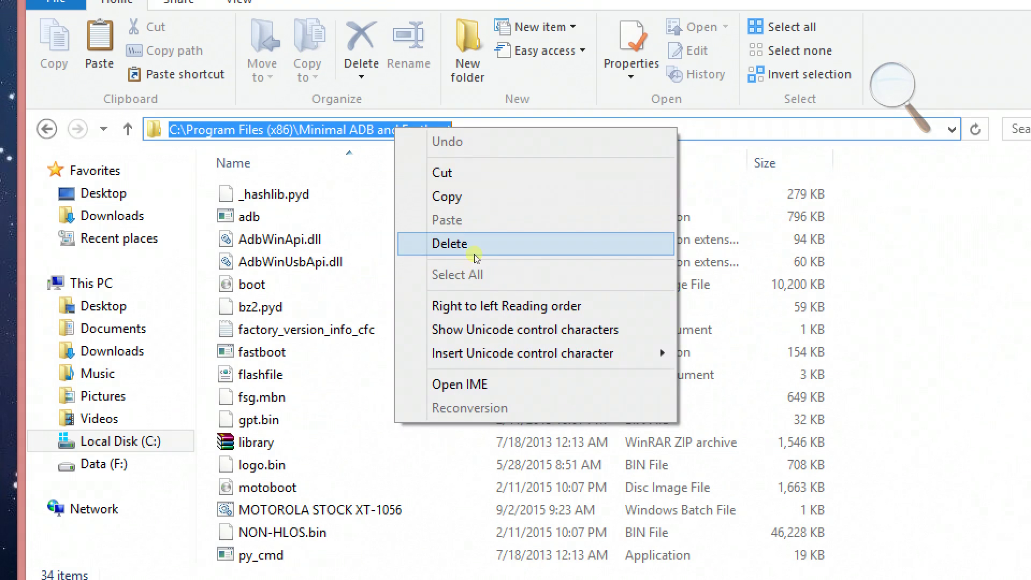
pyautogui.click(447, 195)
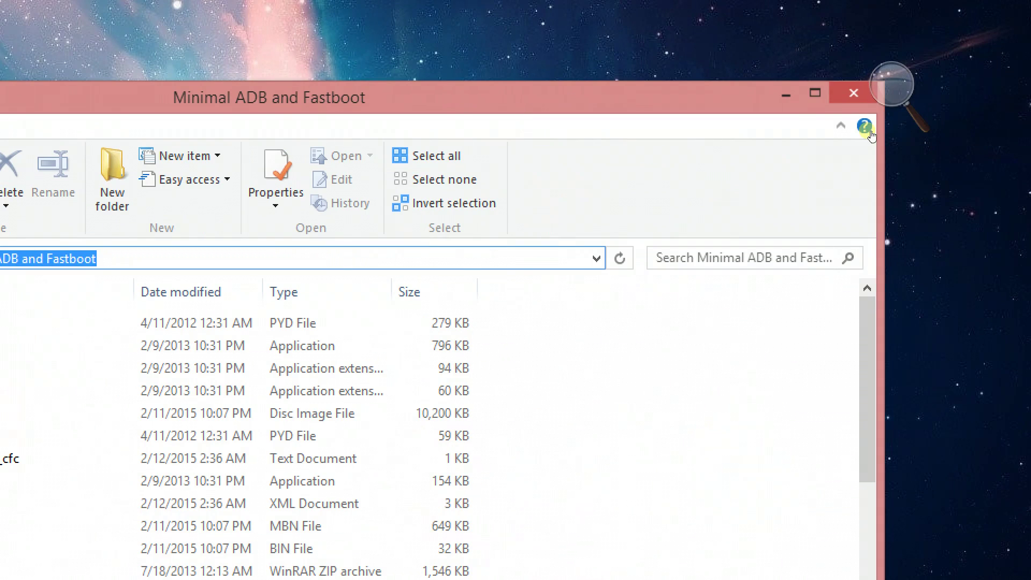
pyautogui.click(854, 93)
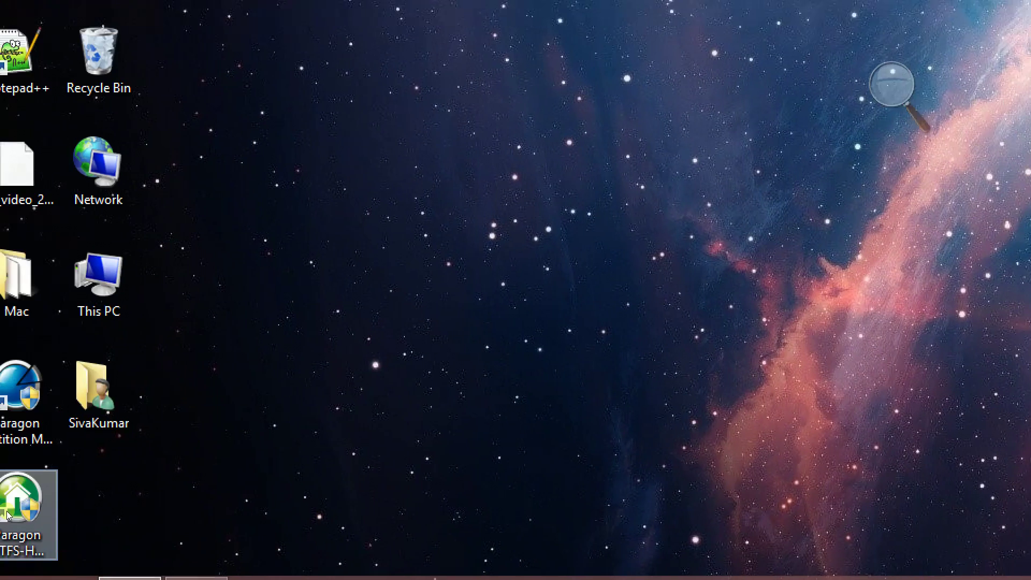
# - Open Environment Variables via This PC's advanced system settings and select the system Path variable
pyautogui.hotkey('shift', 'F10')
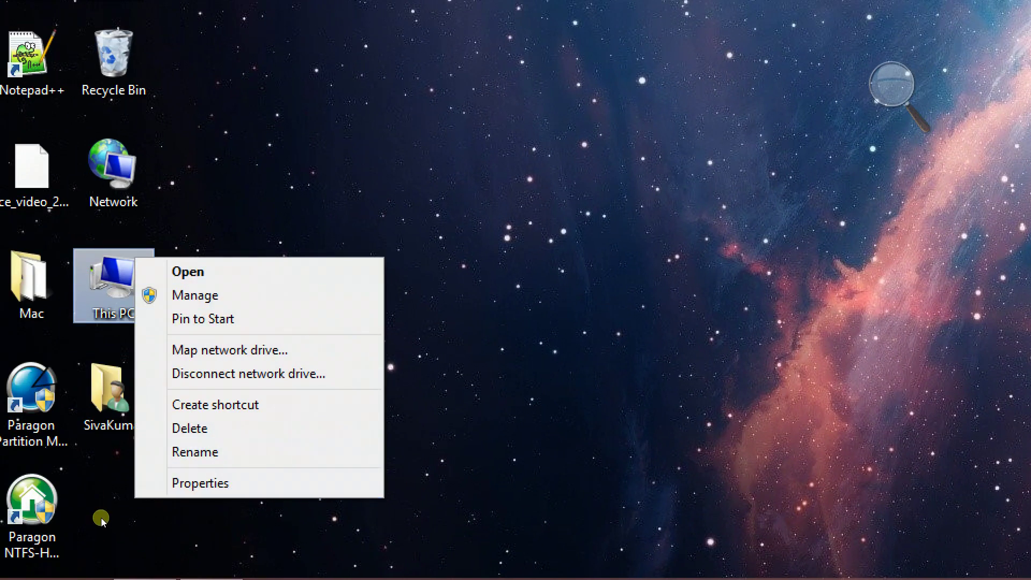
pyautogui.press('Up')
pyautogui.press('Return')
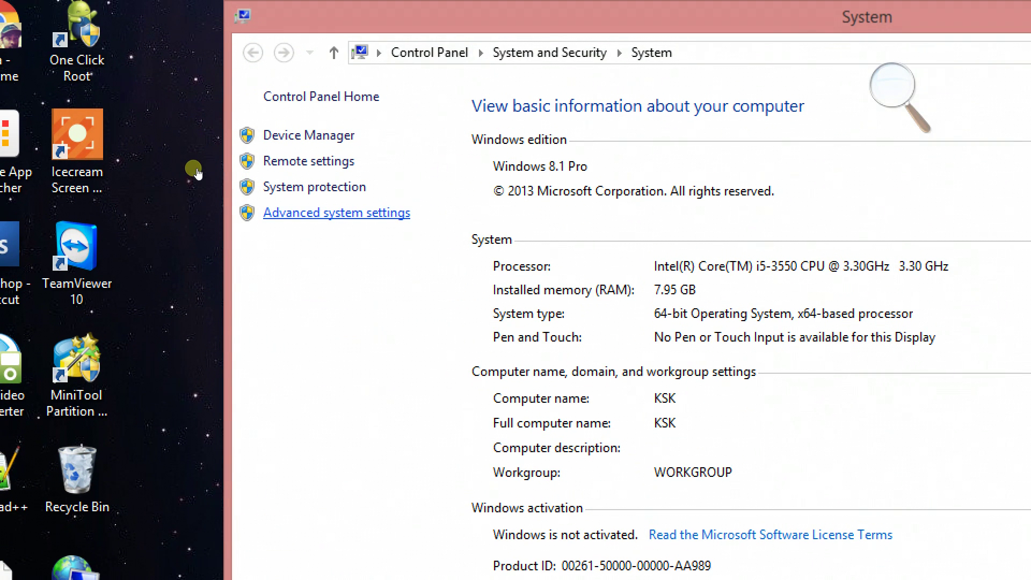
pyautogui.press('Return')
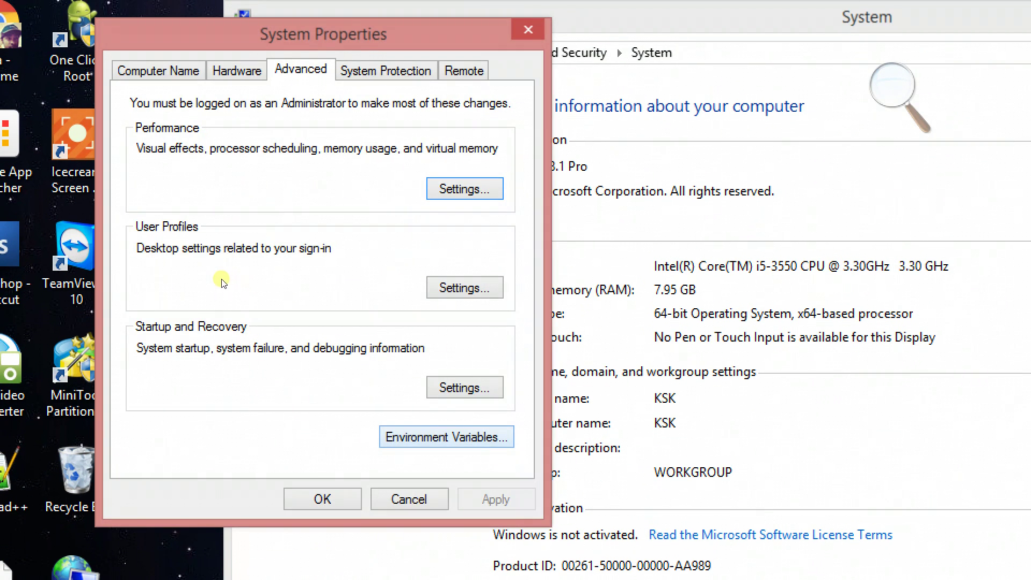
pyautogui.hotkey('alt', 'n')
pyautogui.press('Tab')
pyautogui.press('Tab')
pyautogui.press('Tab')
pyautogui.press('n')
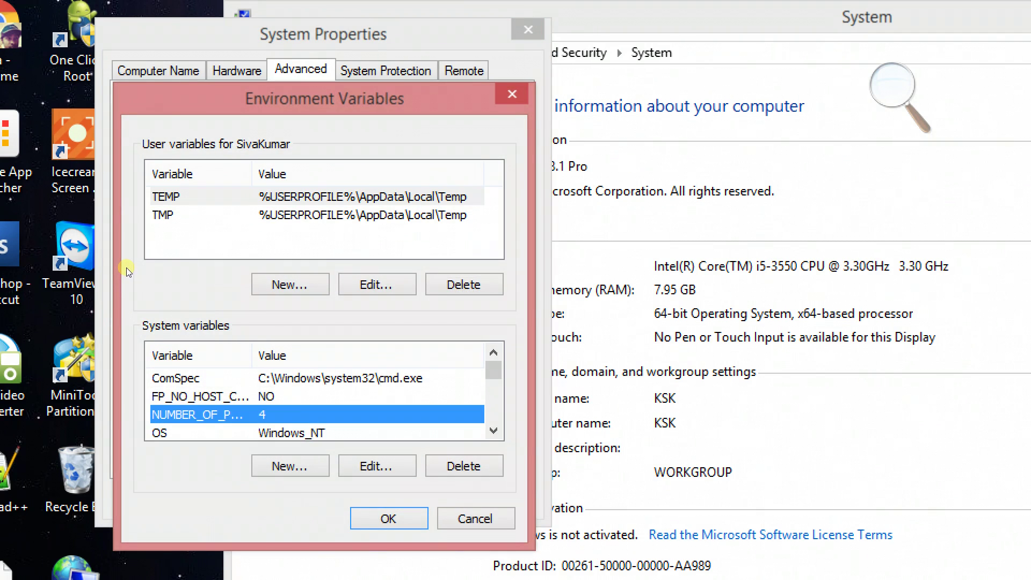
pyautogui.press('p')
# - Paste the Minimal ADB and Fastboot folder path at the end of Path and confirm
pyautogui.hotkey('alt', 'i')
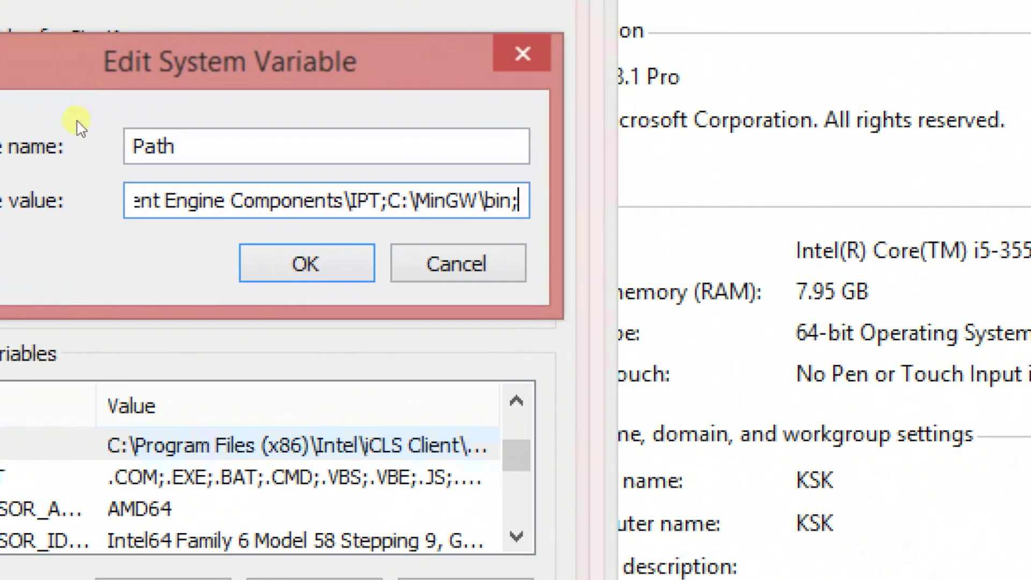
pyautogui.hotkey('shift', 'F10')
pyautogui.press('Down')
pyautogui.press('Down')
pyautogui.press('Down')
pyautogui.press('Up')
pyautogui.press('Up')
pyautogui.press('Return')
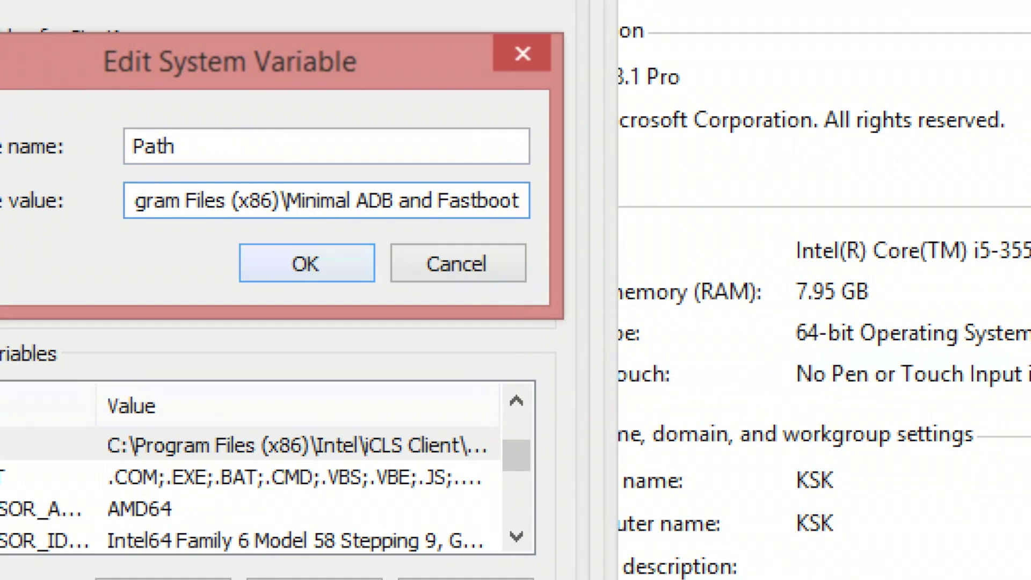
pyautogui.press('Return')
pyautogui.press('Return')
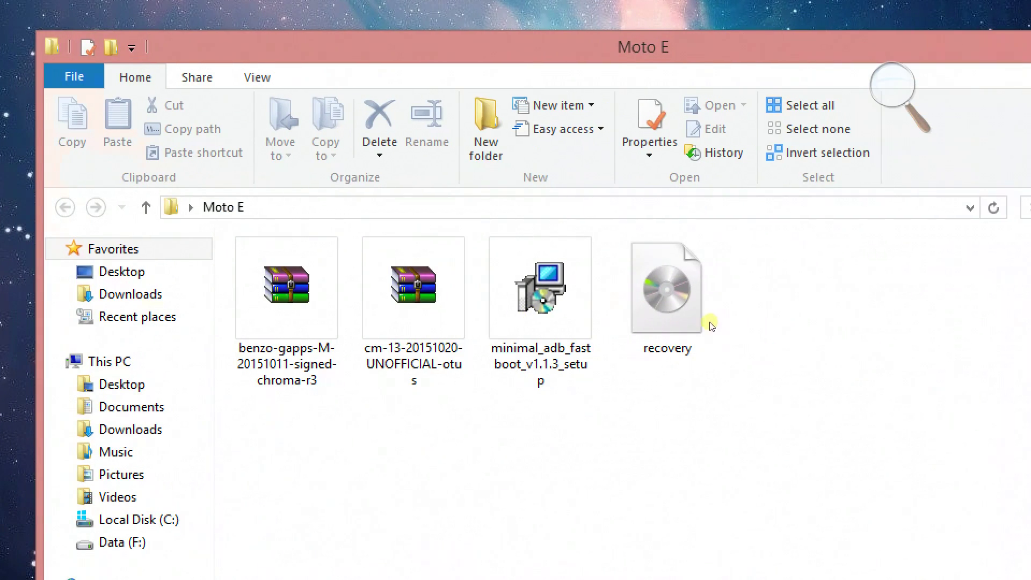
# - Open a command window in the Moto E folder and run fastboot devices
pyautogui.keyDown('shift'); pyautogui.rightClick(825, 293); pyautogui.keyUp('shift')
pyautogui.click(926, 489)
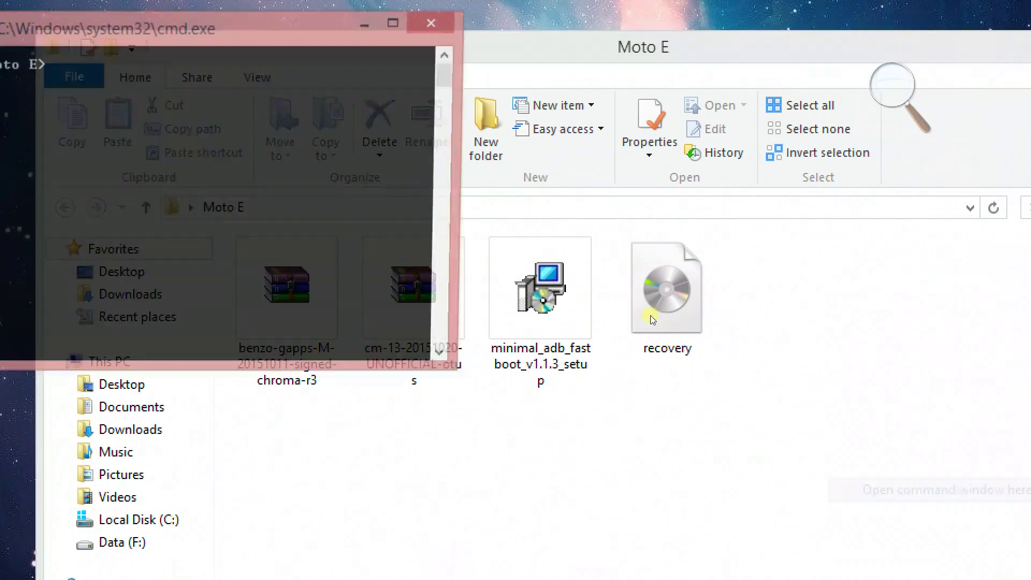
pyautogui.write('f')
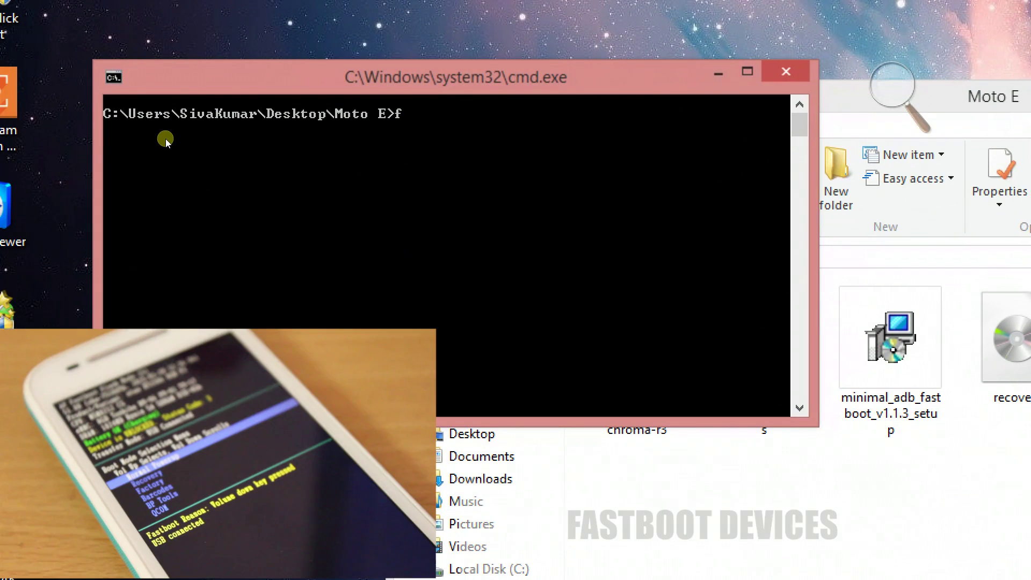
pyautogui.write('astboot')
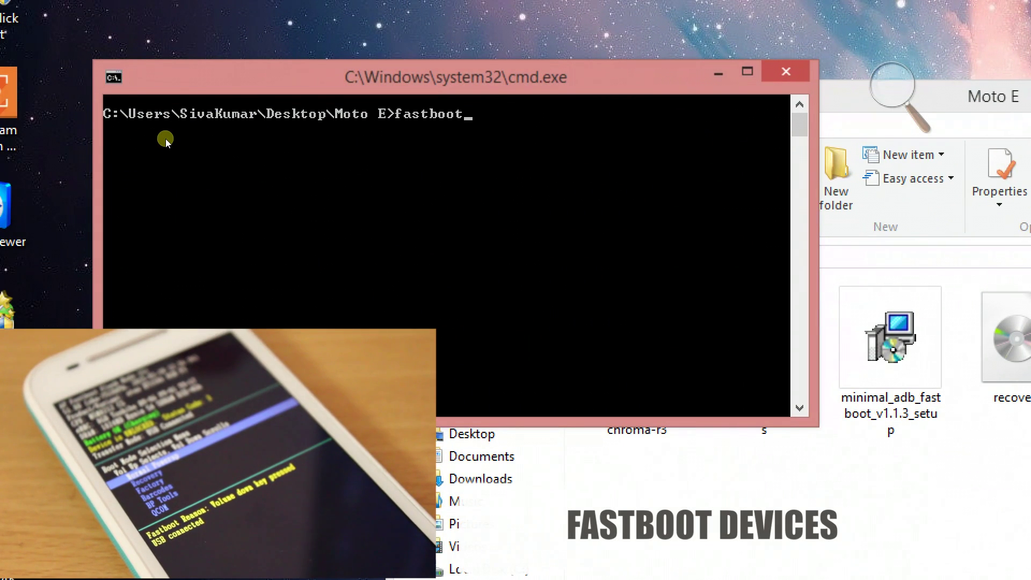
pyautogui.write(' device')
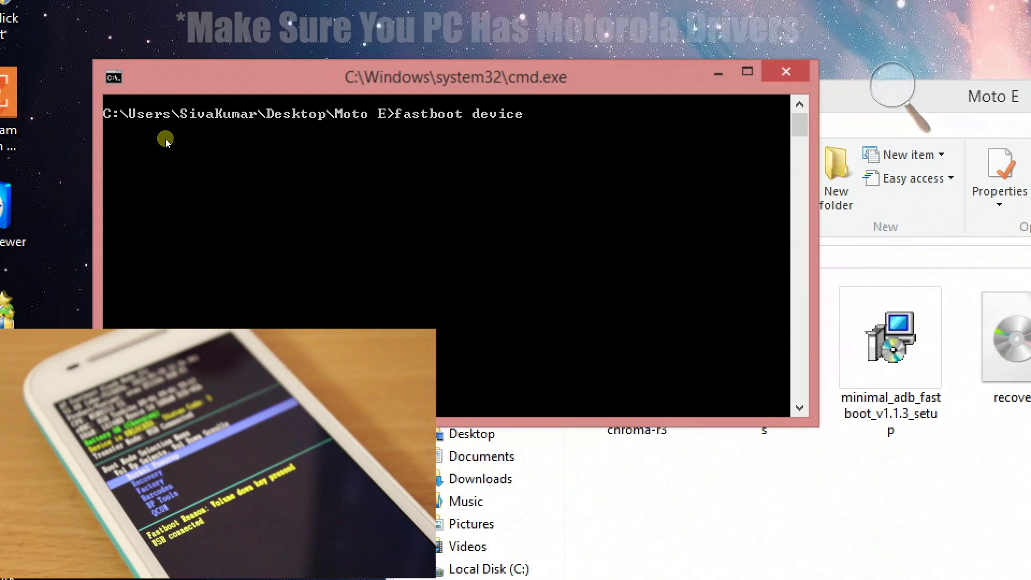
pyautogui.write('s')
pyautogui.press('Return')
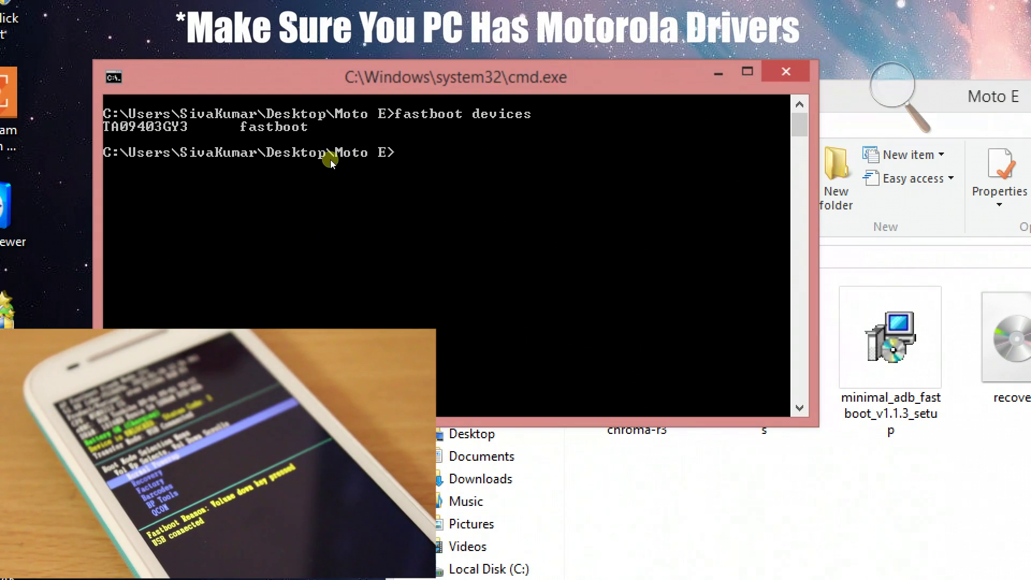
pyautogui.write('fast')
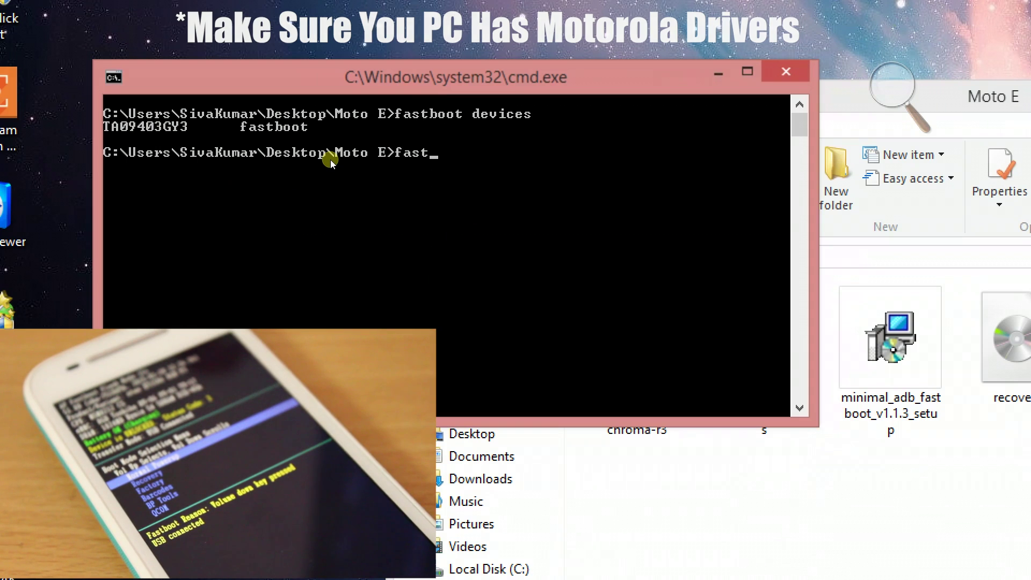
pyautogui.write('boot fl')
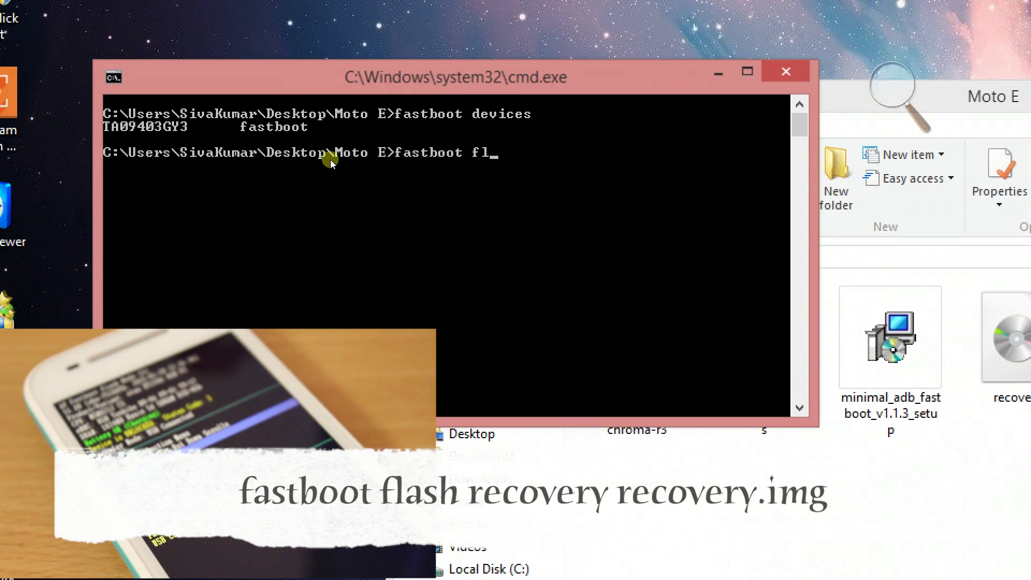
pyautogui.write('ash rec')
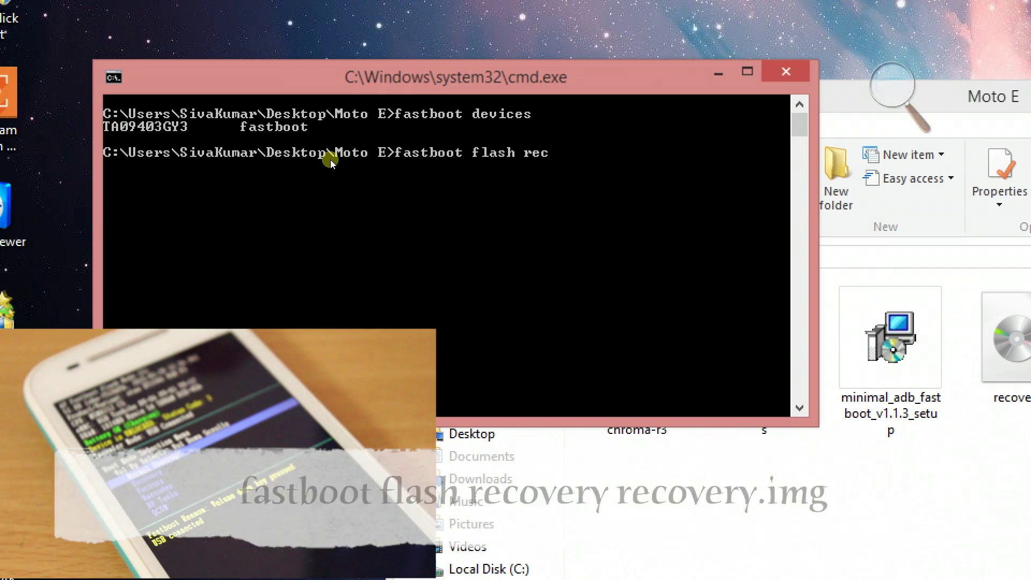
pyautogui.write('i')
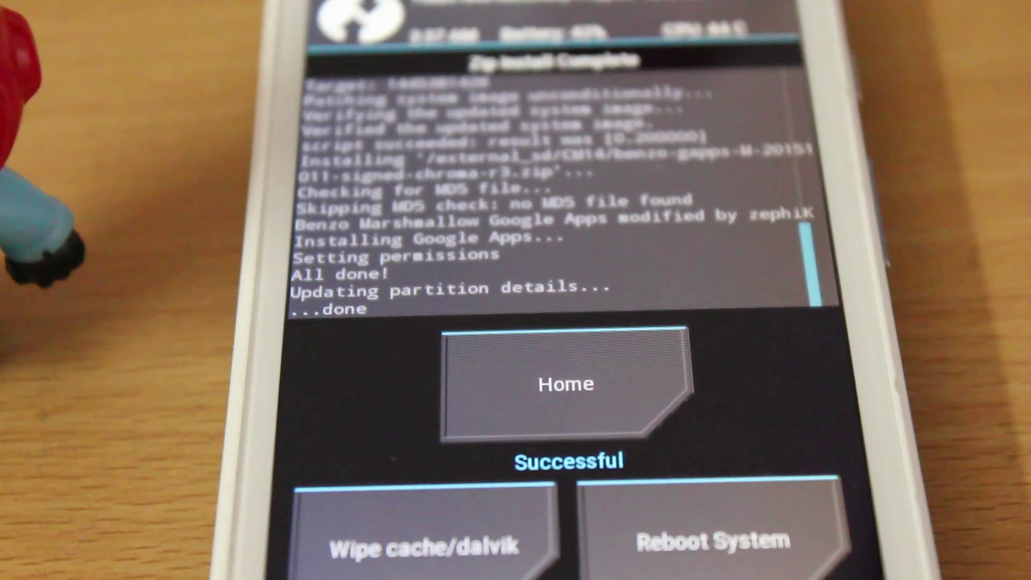
# - Reboot System once the Benzo GApps zip install reports complete
pyautogui.click(713, 539)
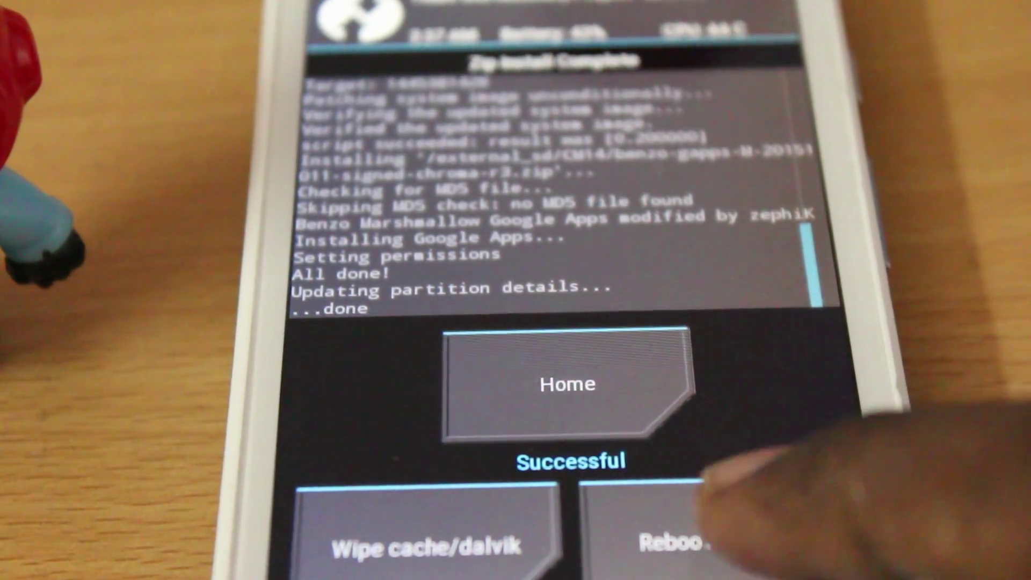